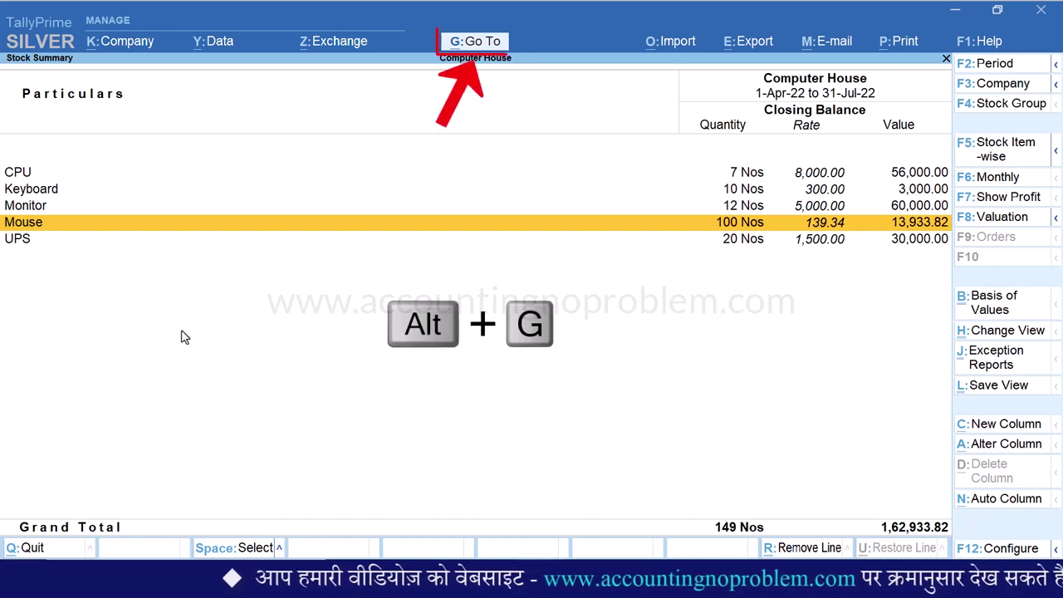
Step: Open the voucher creation screen from the Stock Summary report
key("alt+g")
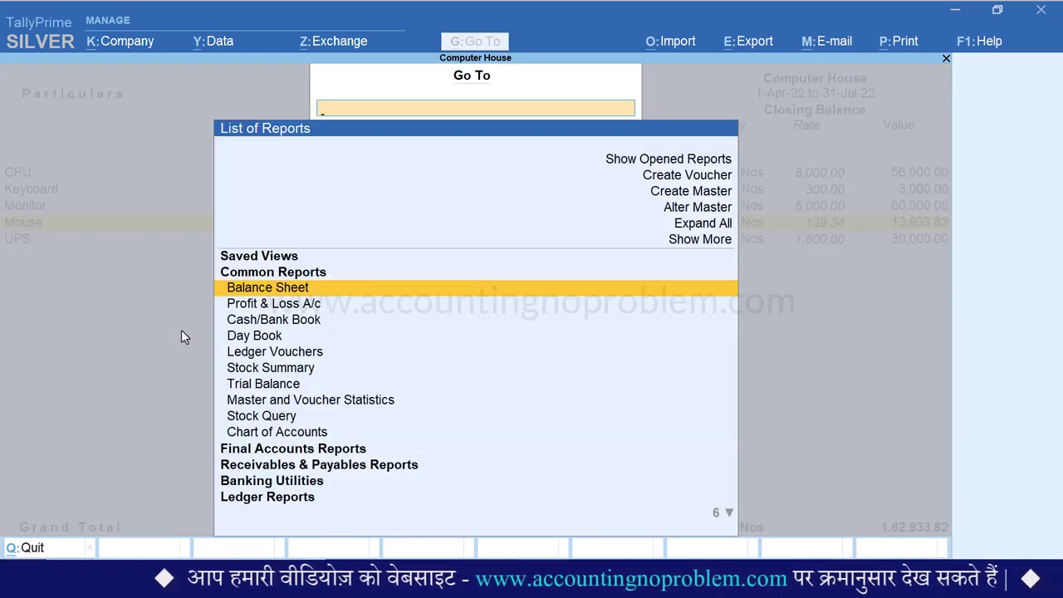
key("Up")
key("Up")
key("Up")
key("Up")
key("Up")
key("Up")
key("Up")
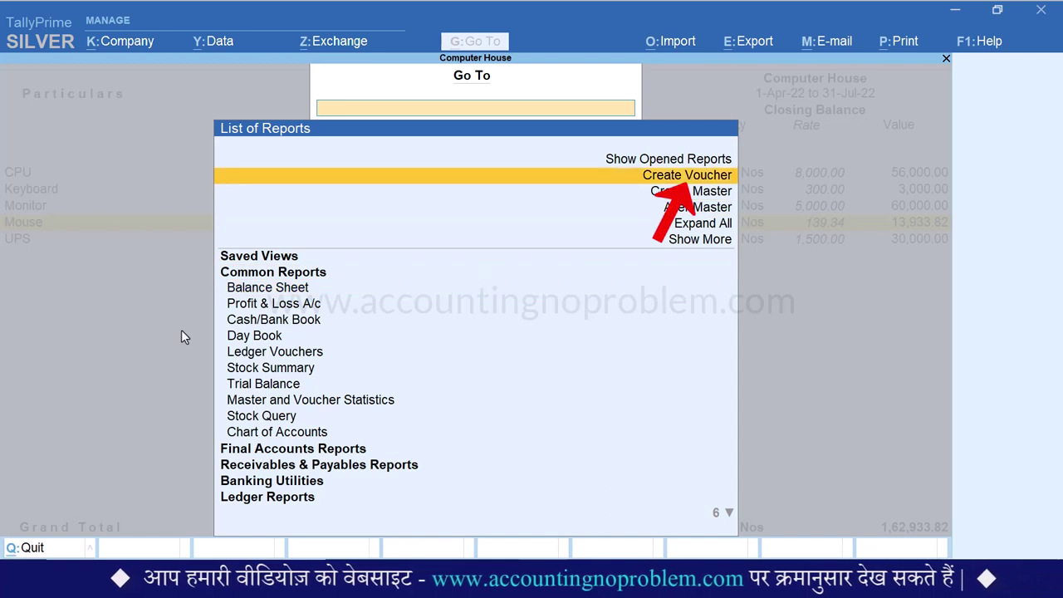
key("Return")
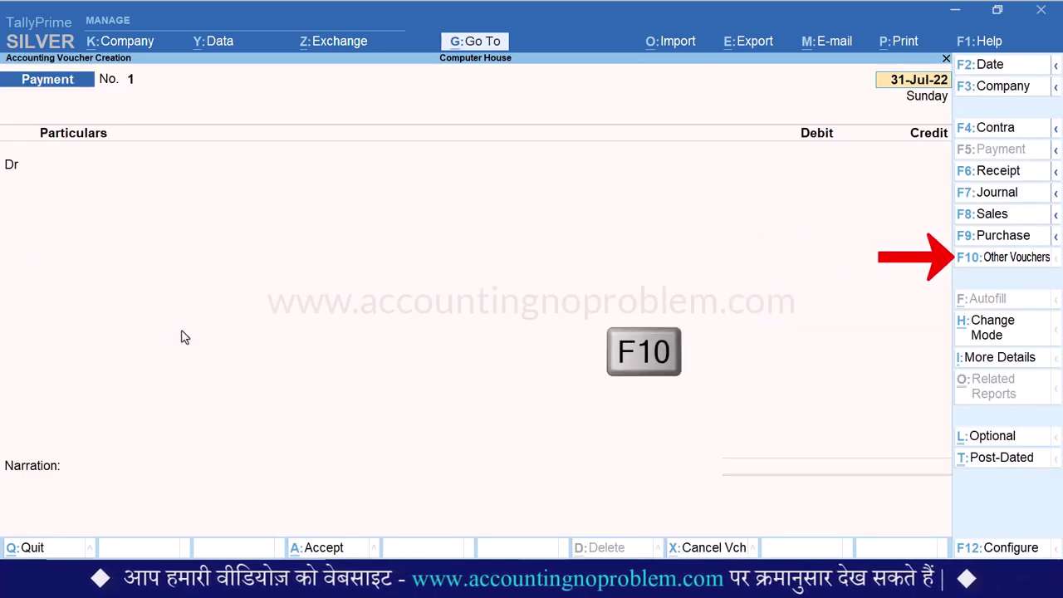
Step: Open the list of other voucher types and show the inactive ones
key("F10")
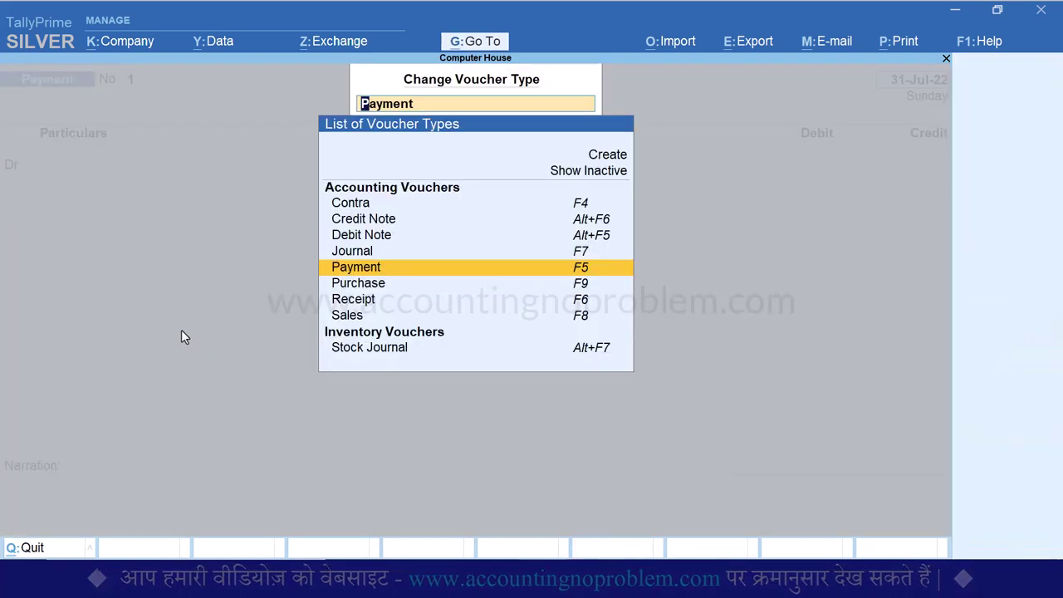
key("Up")
key("Up")
key("Up")
key("Up")
key("Up")
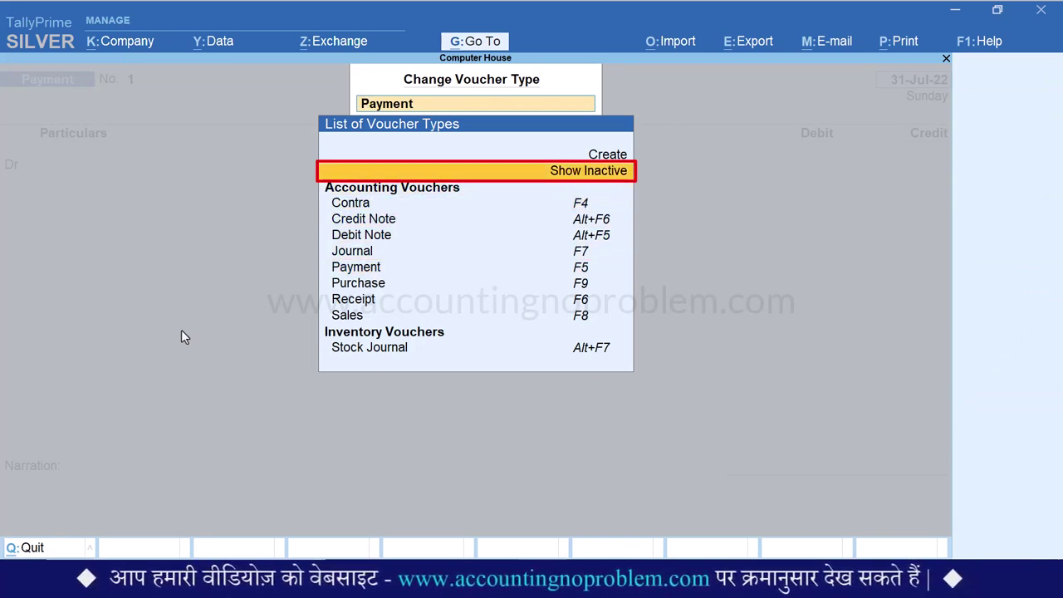
key("Return")
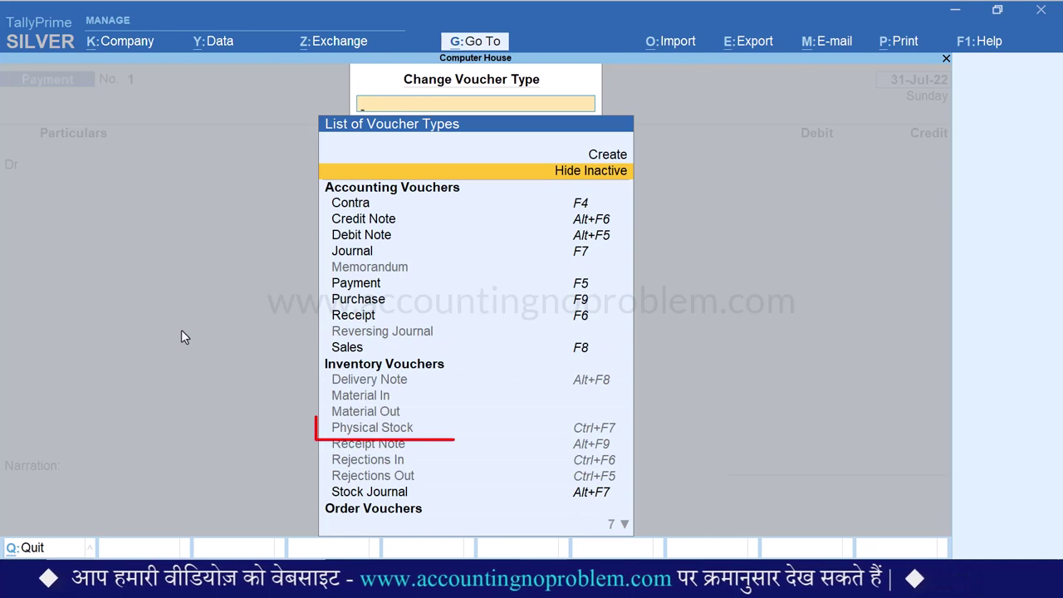
Step: Choose the inactive Physical Stock voucher type and activate it
key("Down")
key("Down")
key("Down")
key("Down")
key("Down")
key("Down")
key("Down")
key("Down")
key("Down")
key("Down")
key("Down")
key("Down")
key("Down")
key("Down")
key("Down")
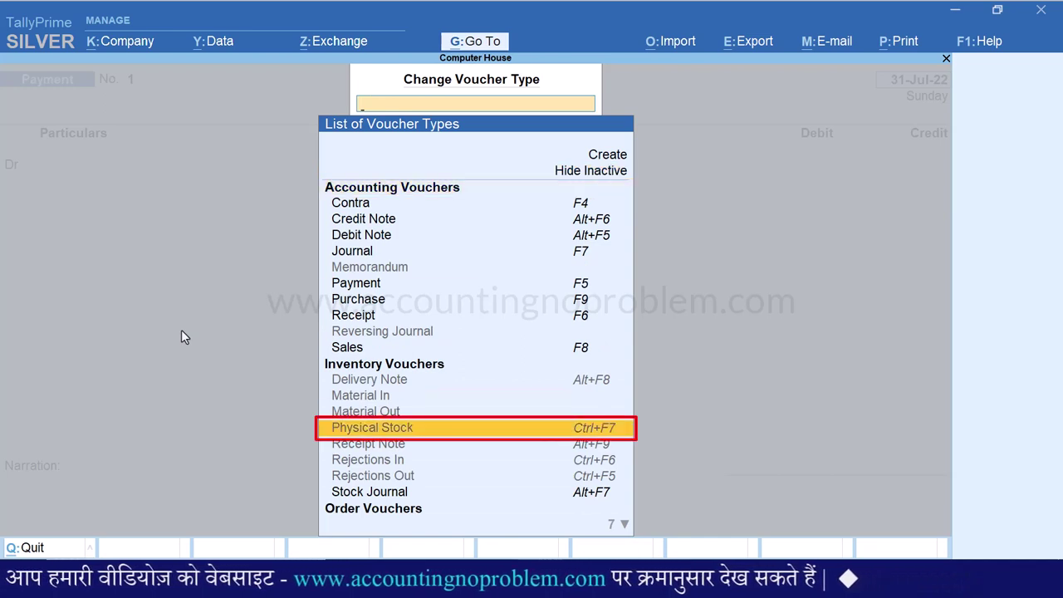
key("Return")
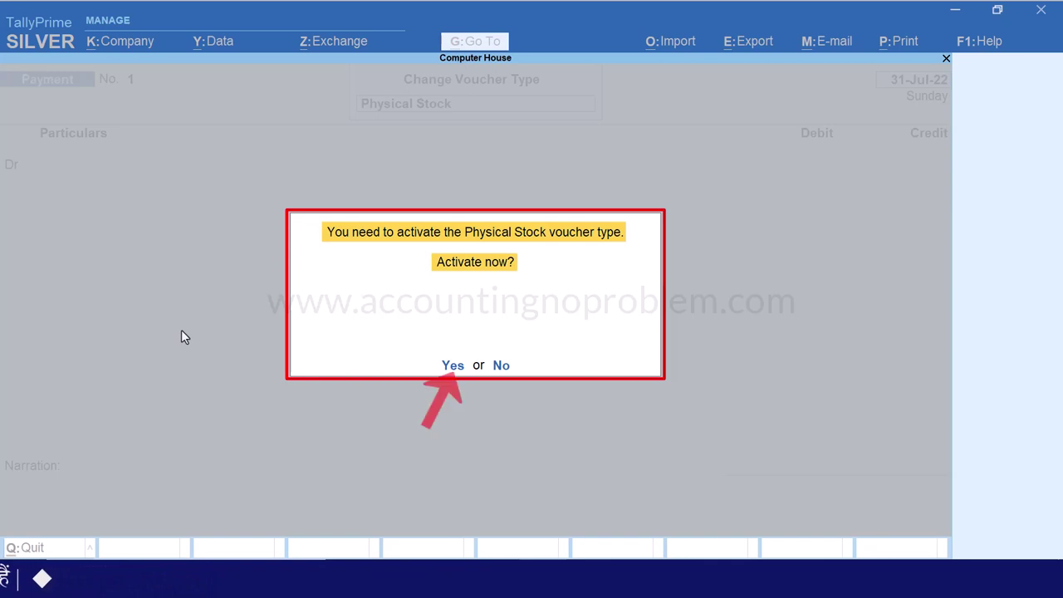
key("y")
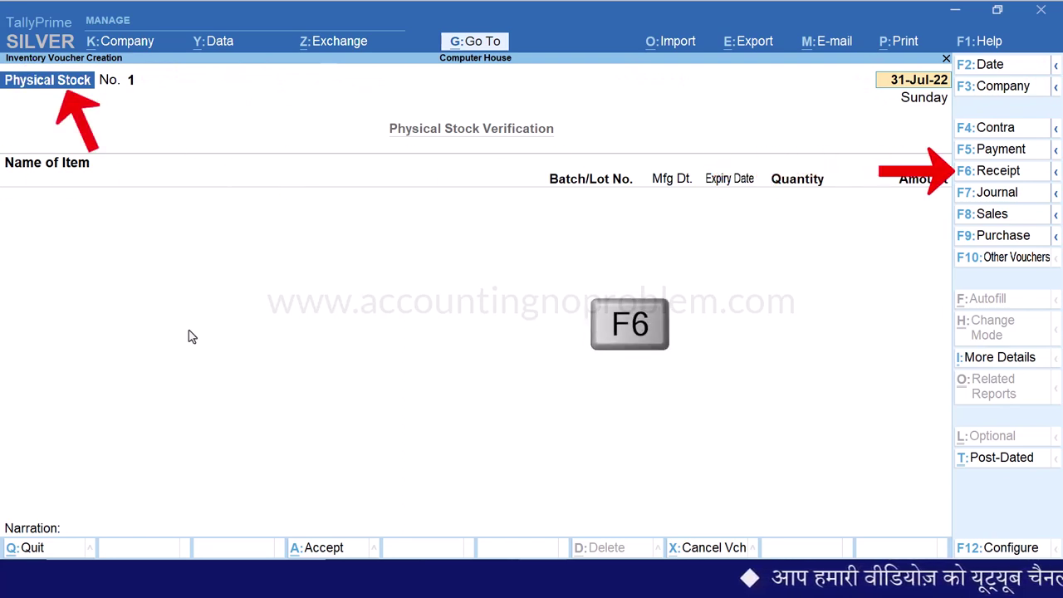
Step: Switch to a Receipt voucher, view the Journal voucher options, and return to the Physical Stock voucher
key("F6")
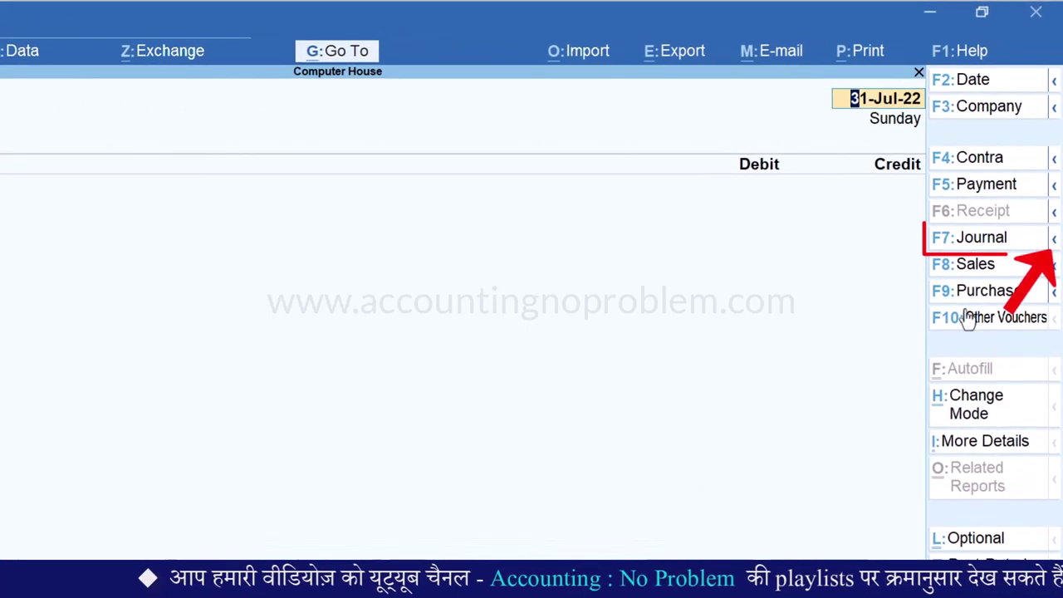
left_click(1054, 242)
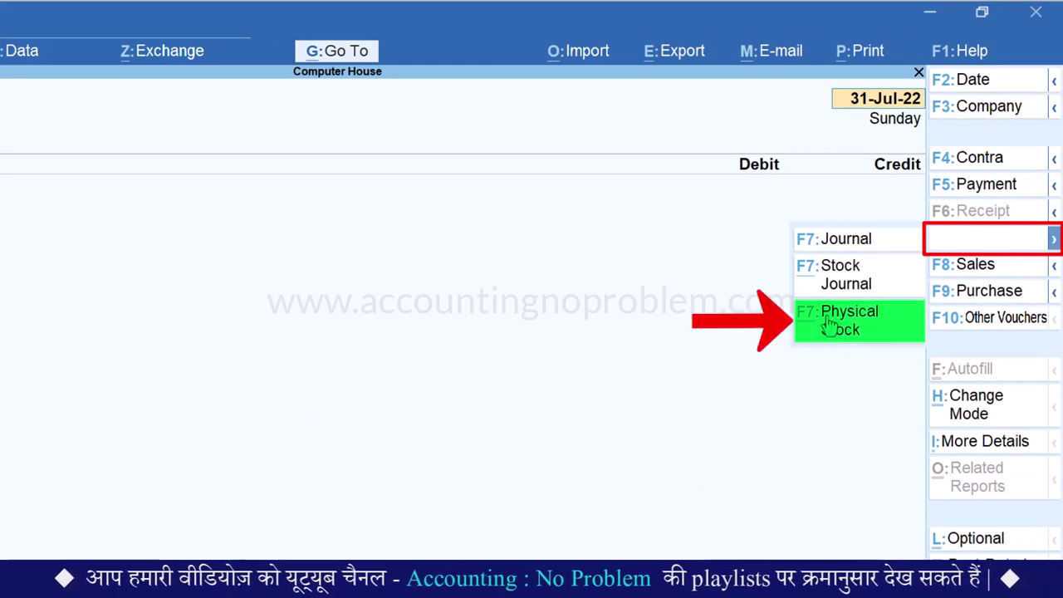
key("Escape")
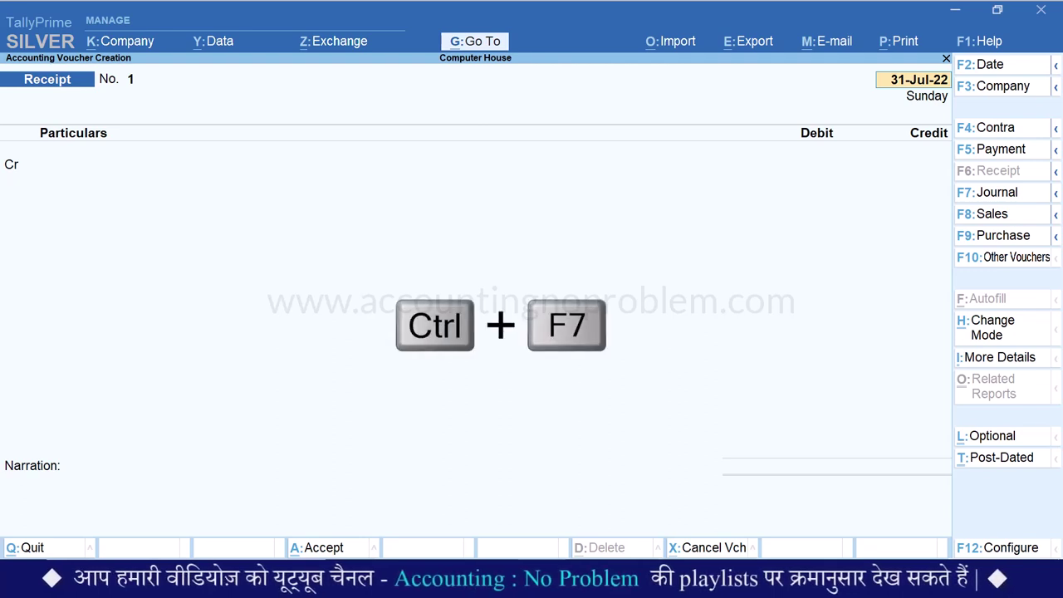
key("ctrl+F7")
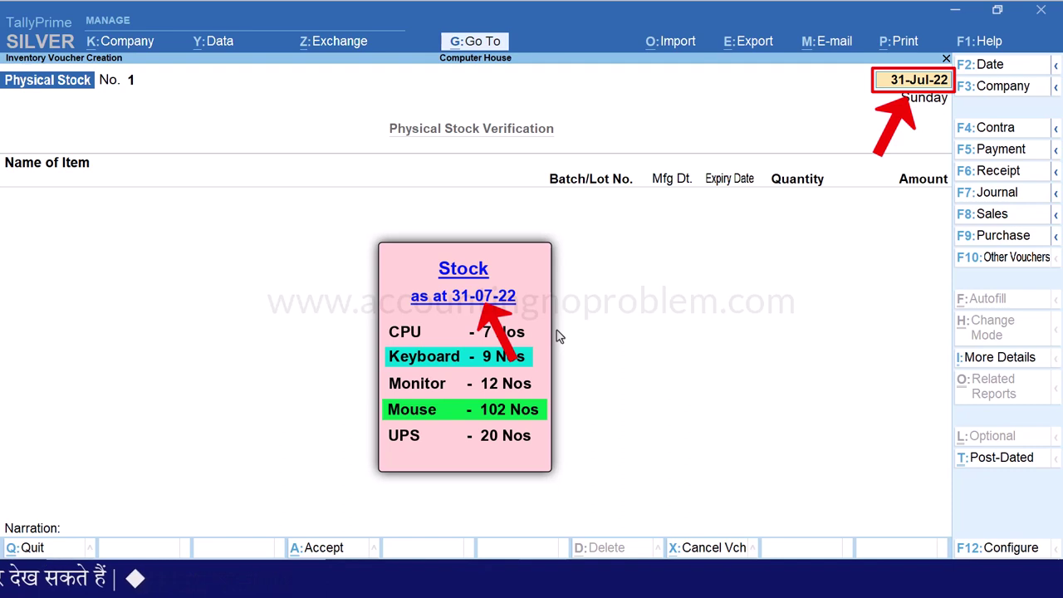
Step: Accept 31-Jul-22 as the voucher date and add the Keyboard item with a physical quantity of 9 Nos
type("-7")
key("Return")
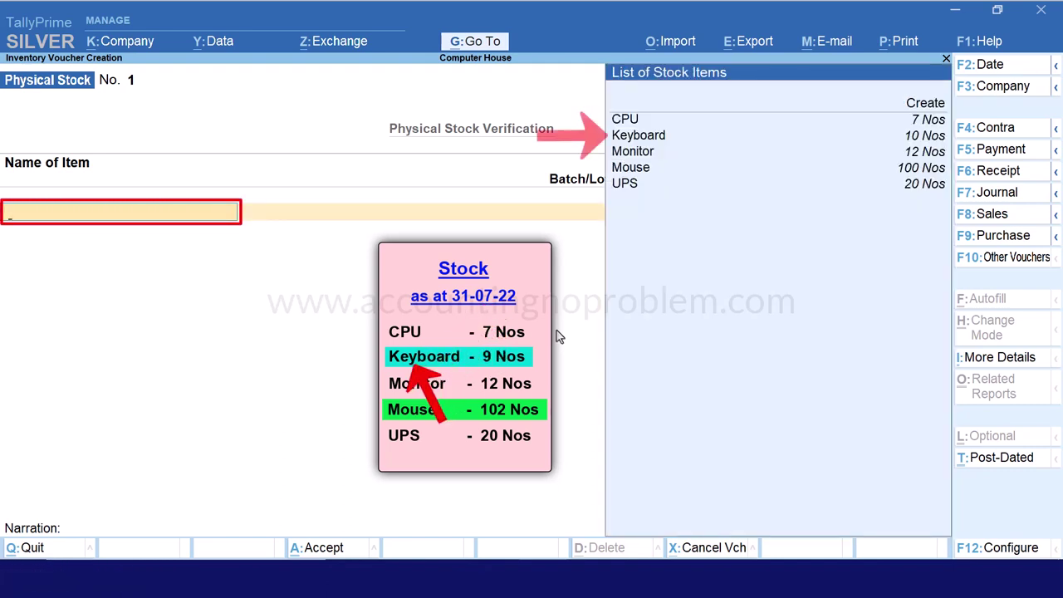
key("Down")
key("Down")
key("Return")
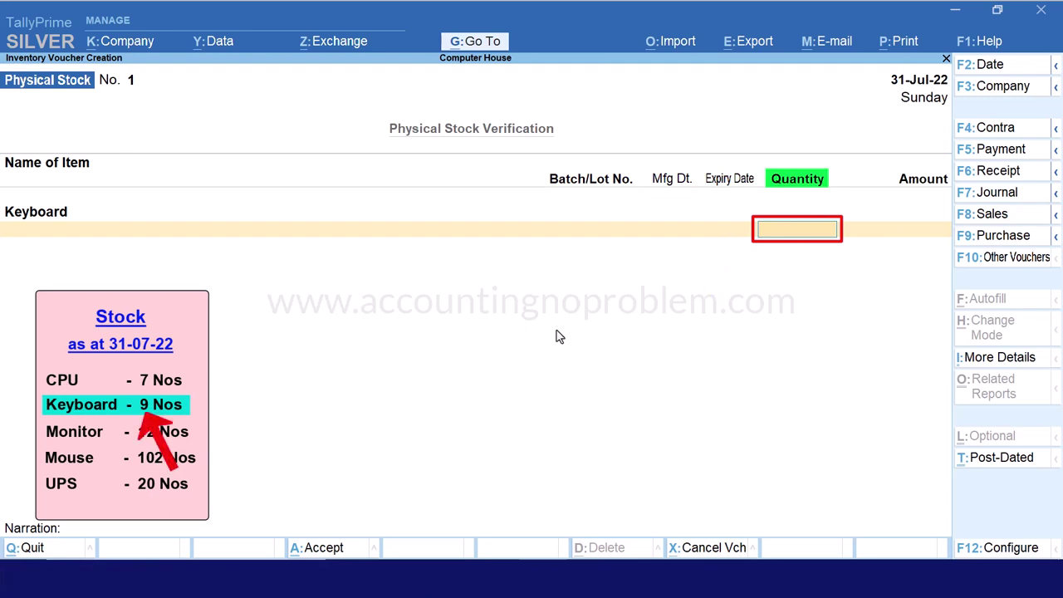
key("Return")
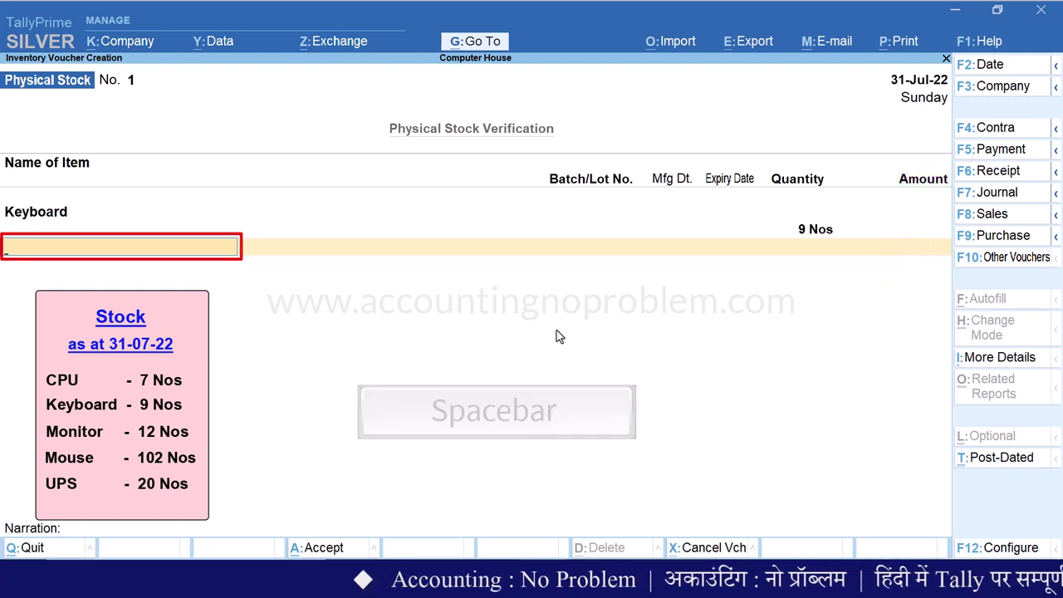
Step: Add the Mouse item to the Physical Stock voucher with a quantity of 102 Nos
key("space")
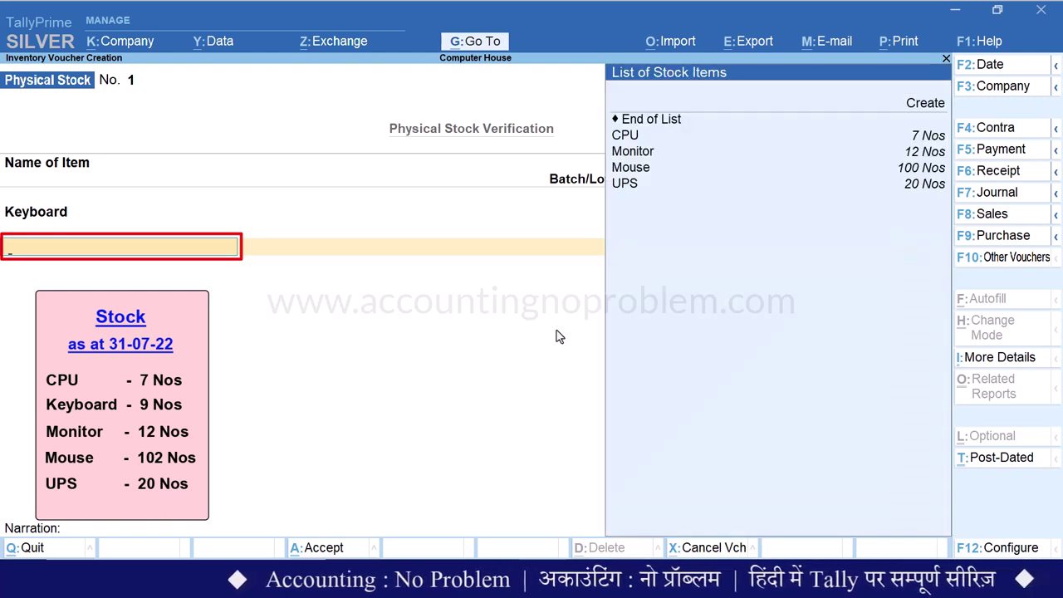
key("Down")
key("Down")
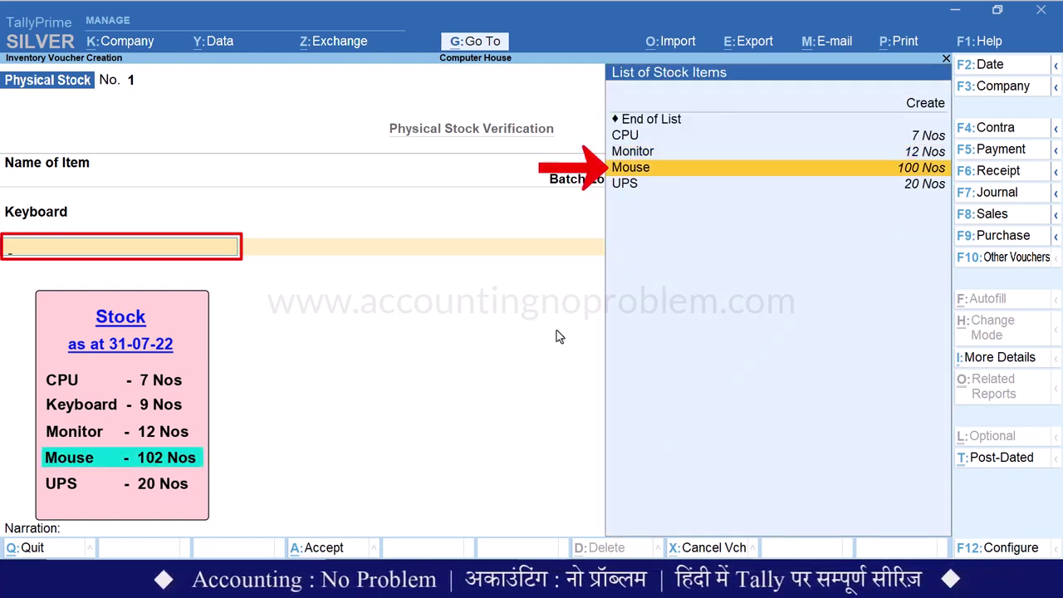
key("Return")
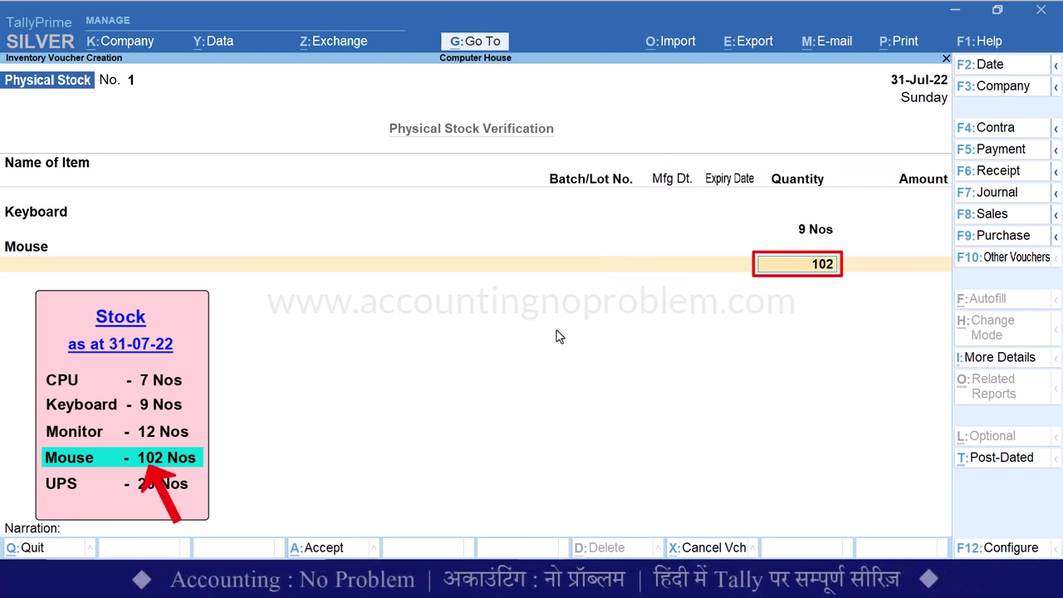
key("Return")
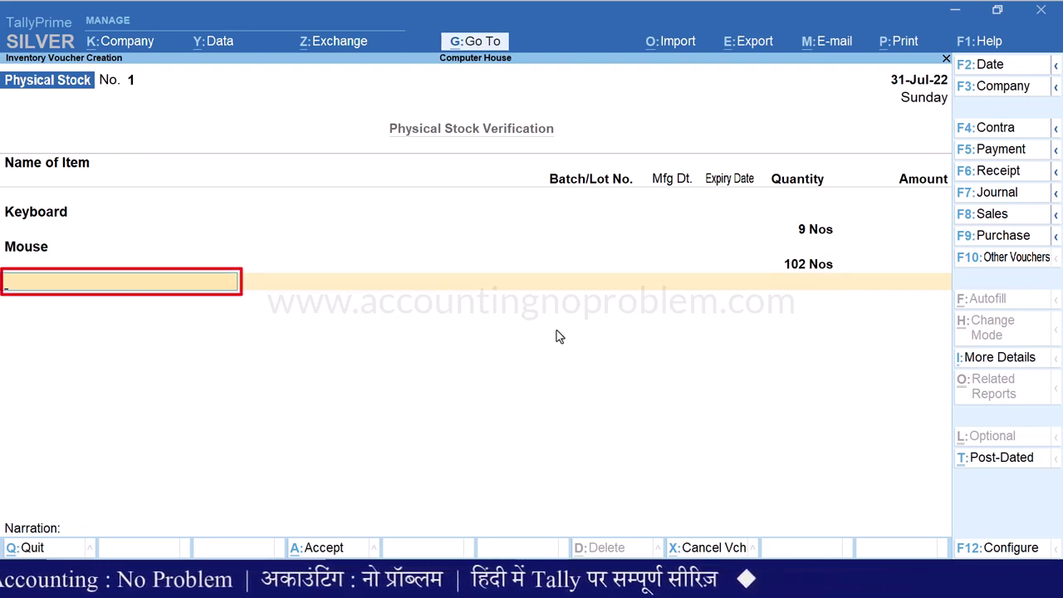
Step: Add the narration "Being stock verified in the voucher.", save the Physical Stock voucher and return to the Stock Summary
key("Return")
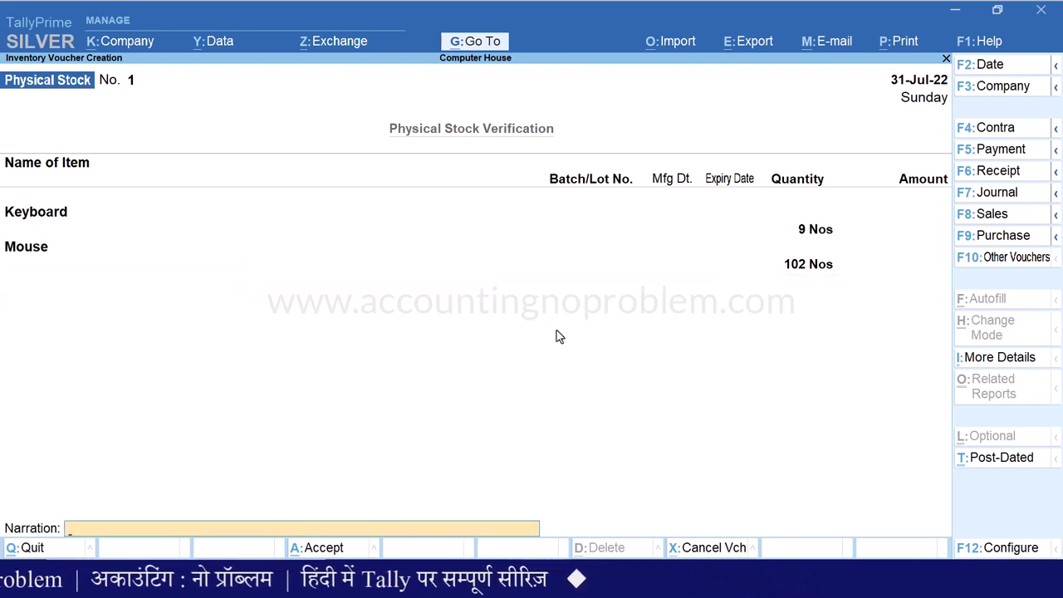
type("Being stock verified in the voucher.")
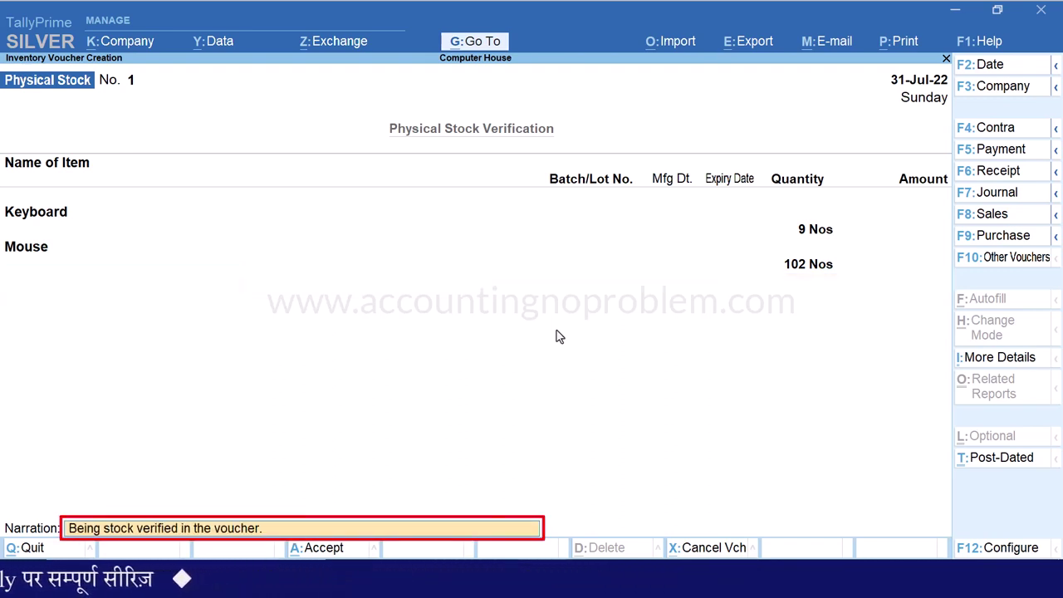
key("Return")
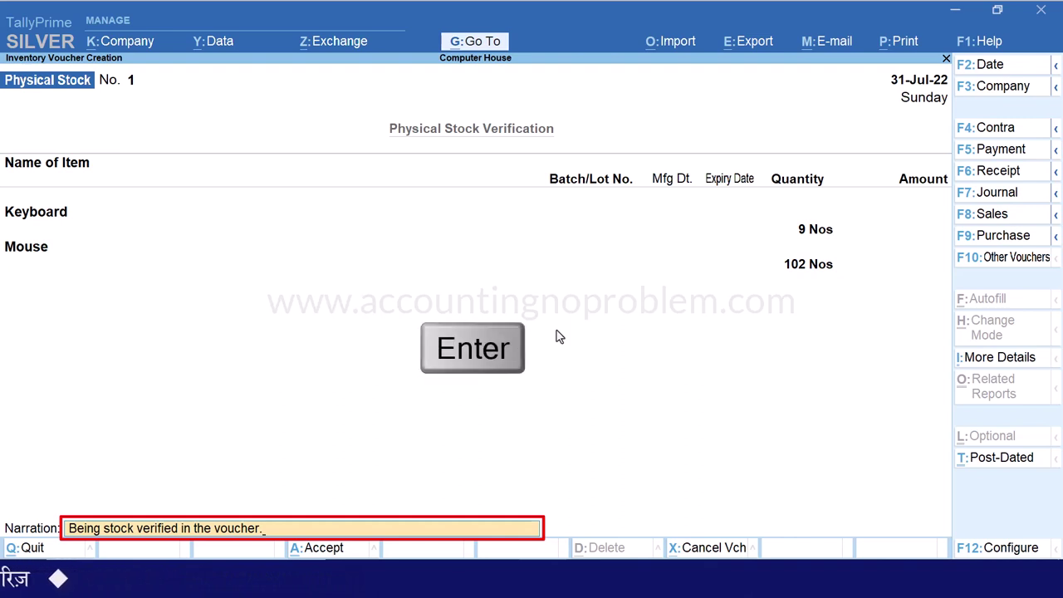
key("Return")
key("Escape")
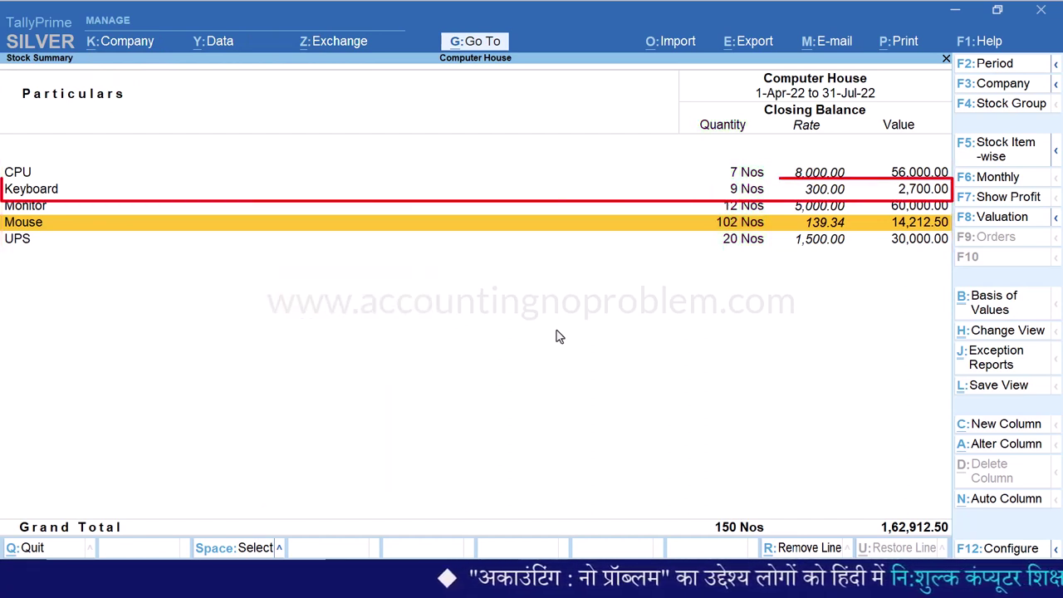
Step: Open the Keyboard item's July vouchers from the Stock Summary and examine the Physical Stock entry dated 31-Jul-22
key("Up")
key("Up")
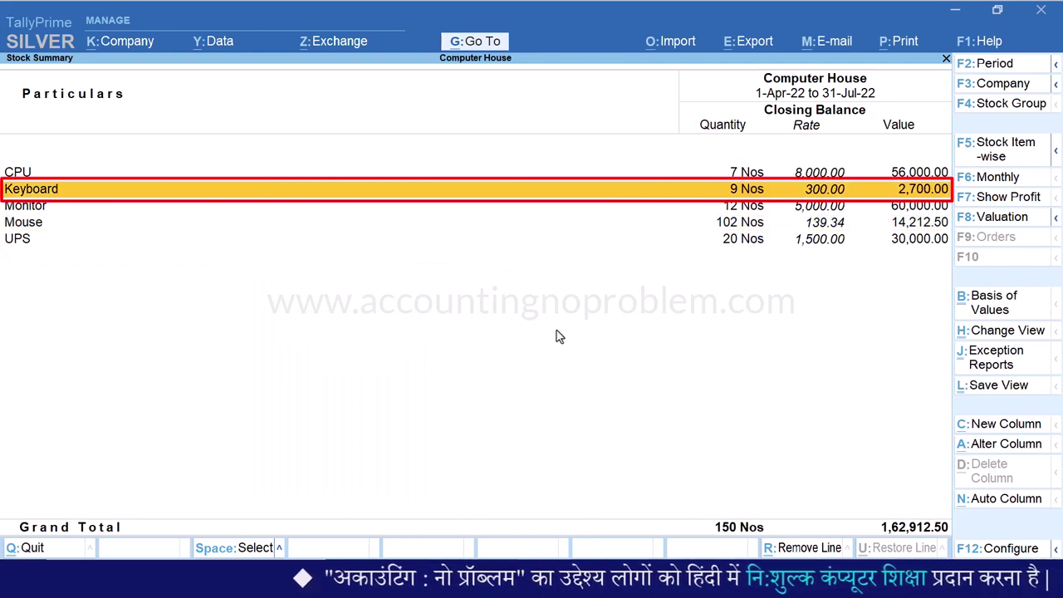
key("Return")
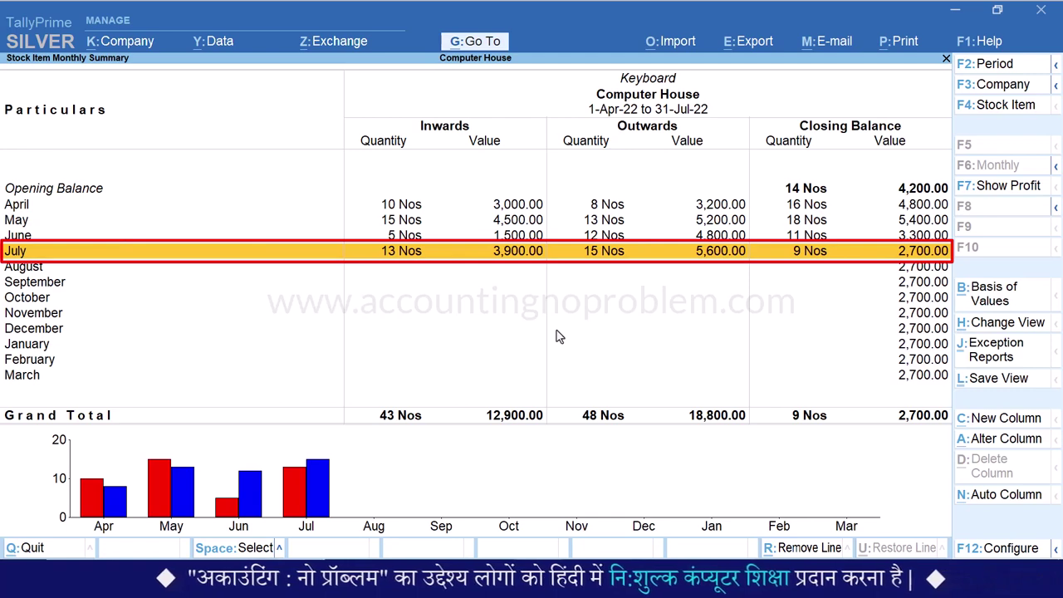
key("Return")
key("Down")
key("Down")
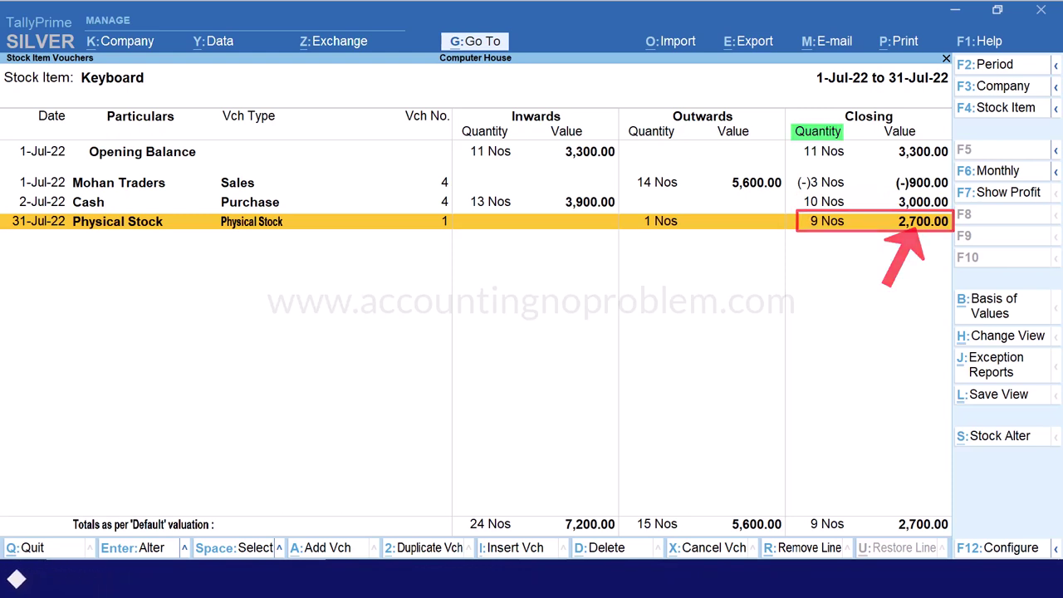
Step: Switch the Stock Item Vouchers report to the Mouse item
key("F4")
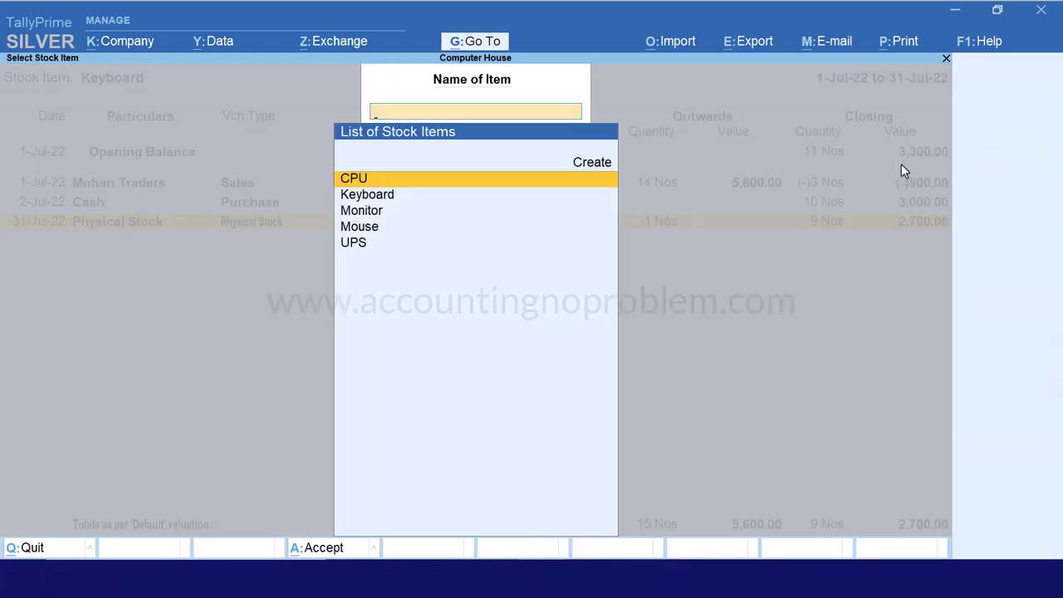
key("Down")
key("Down")
key("Down")
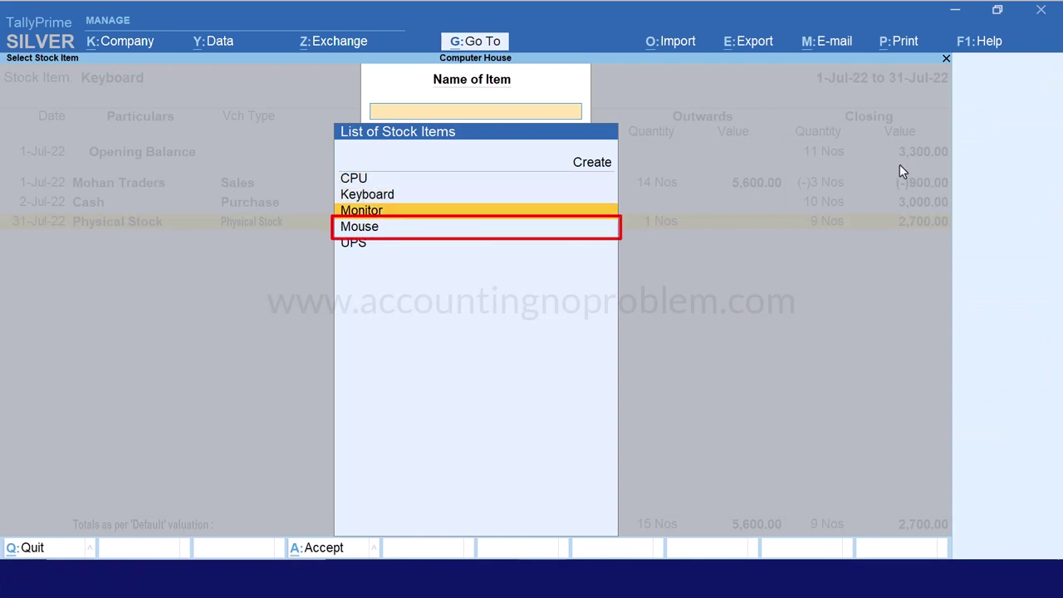
key("Return")
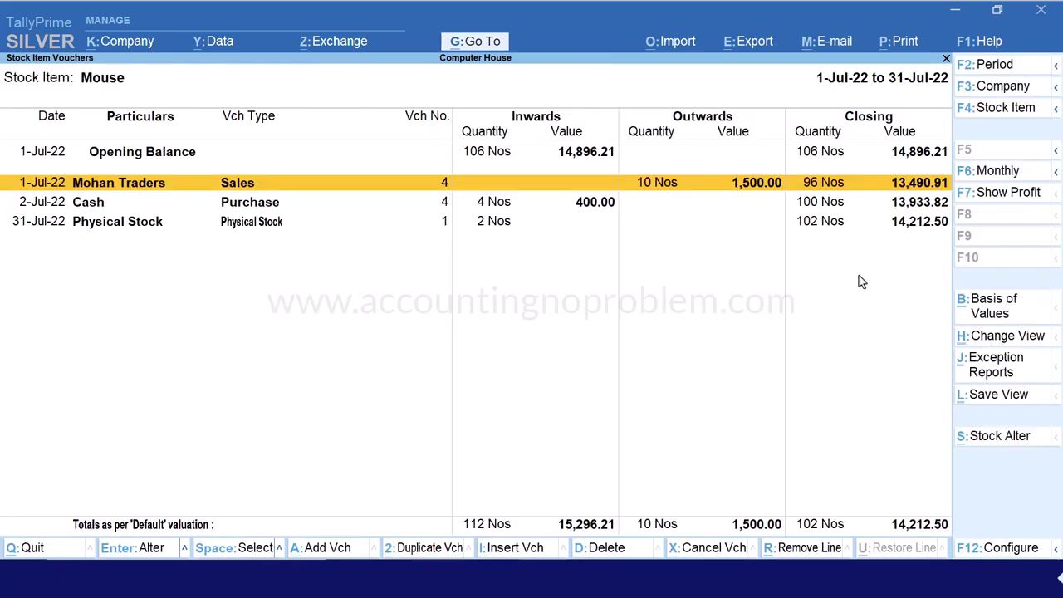